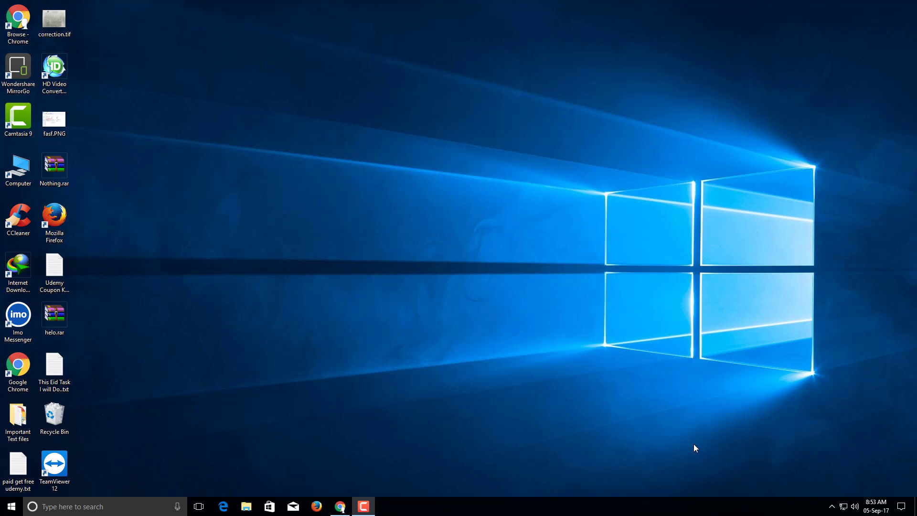
Launch HD Video Converter Factory from the desktop and leave MP4 as the output format
double_click(54, 72)
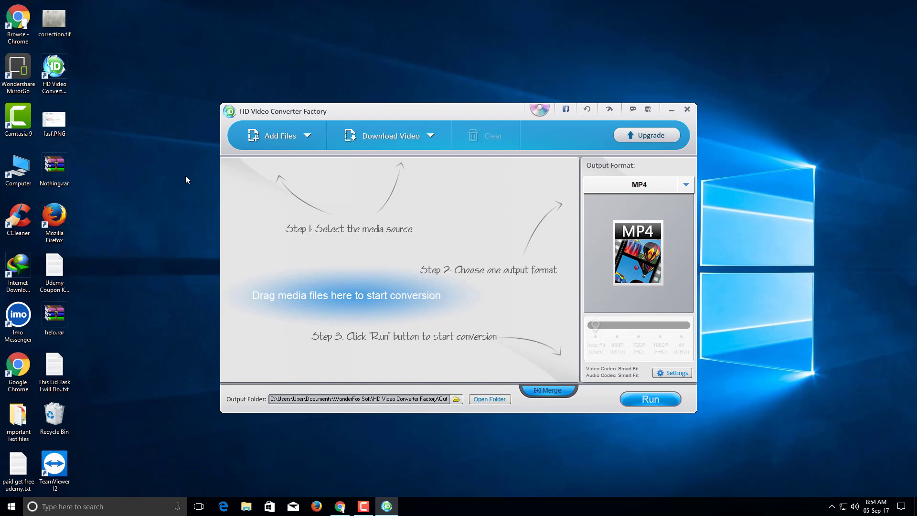
left_click(638, 252)
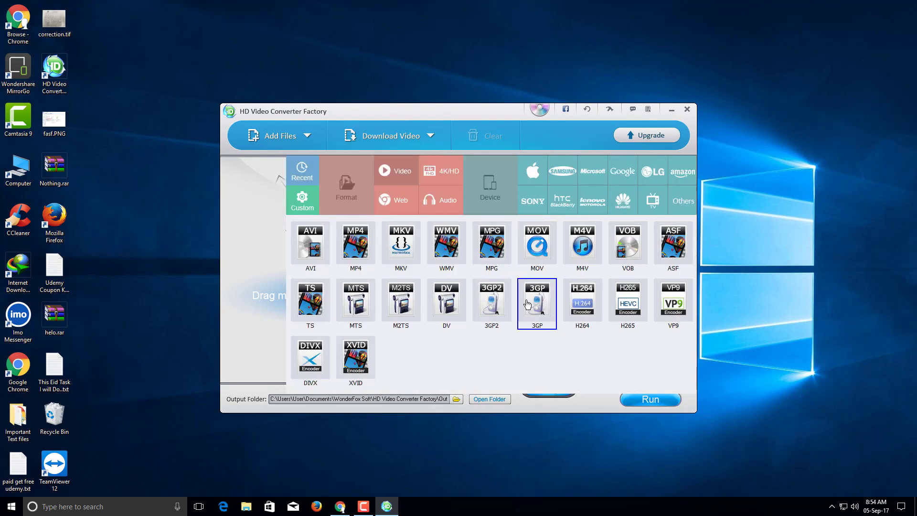
left_click(260, 223)
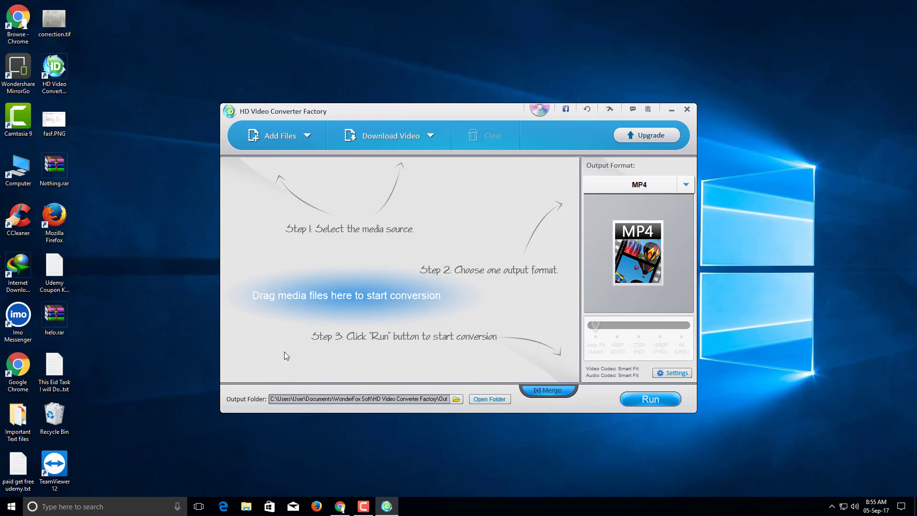
Drag Rec 07-14-17.trec from This PC > Documents > Camtasia Studio into the converter's file list
double_click(18, 168)
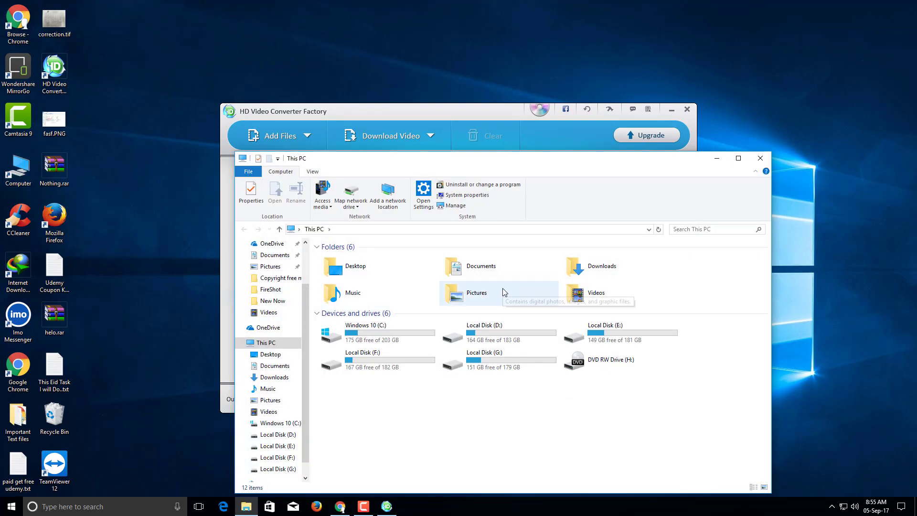
left_click(522, 277)
double_click(522, 277)
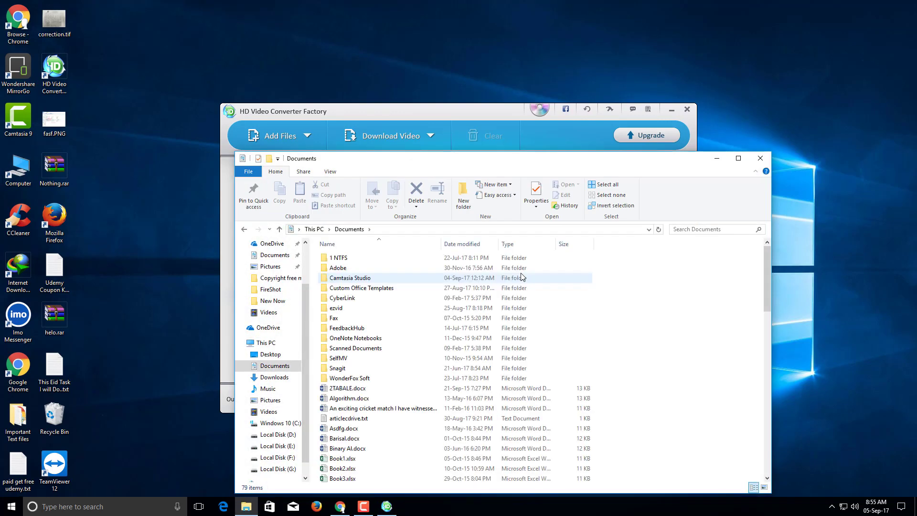
double_click(440, 277)
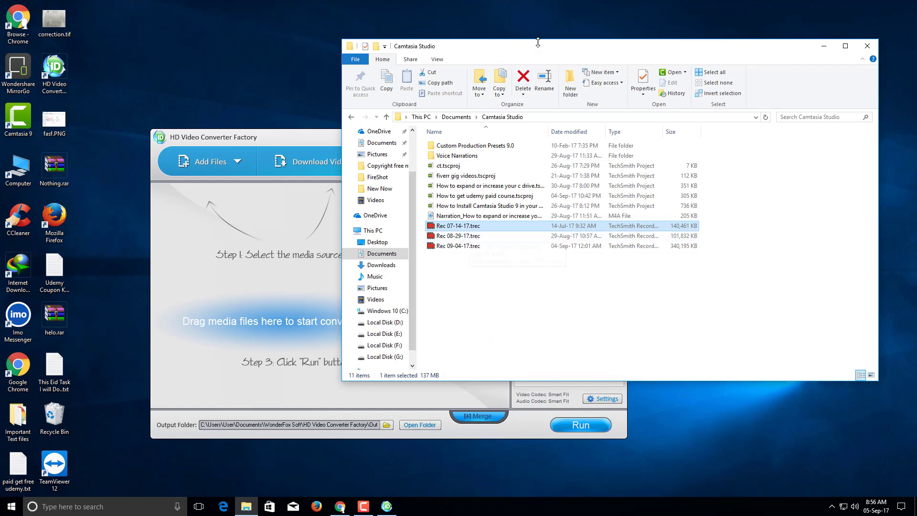
left_click_drag(549, 47, 631, 41)
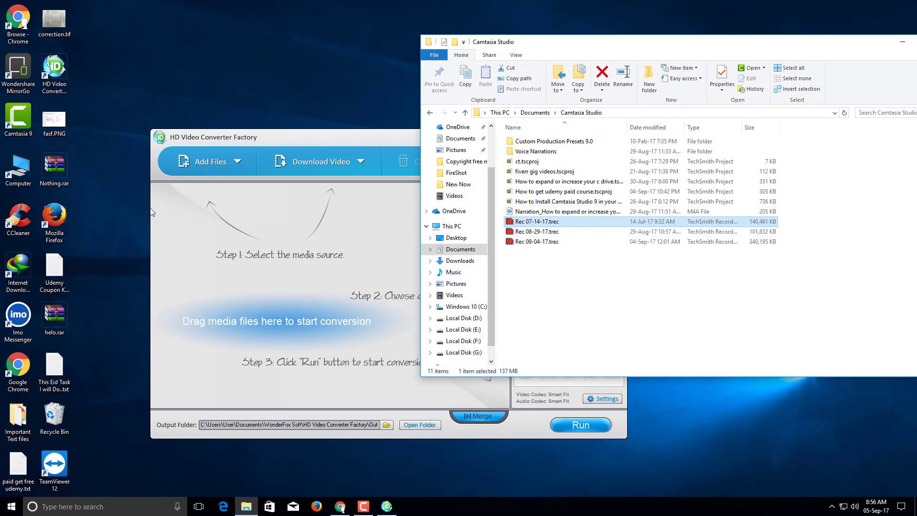
left_click_drag(532, 223, 279, 267)
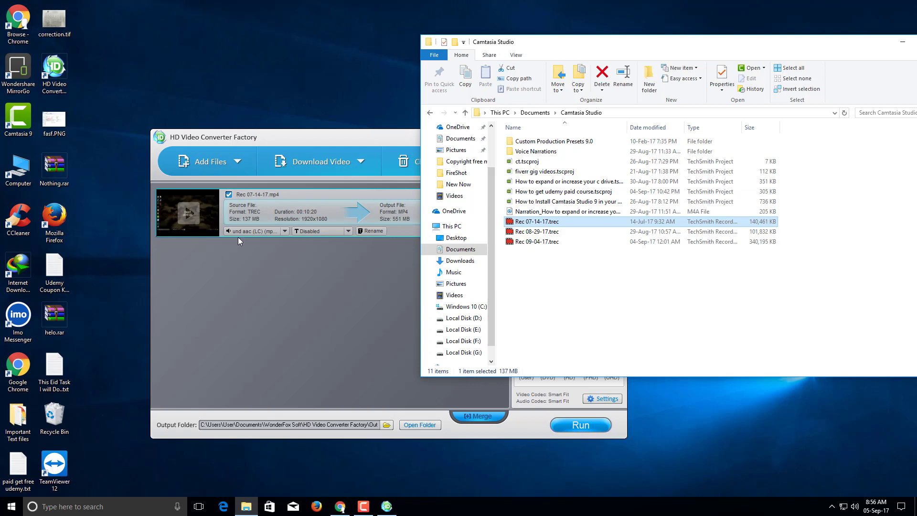
left_click(220, 167)
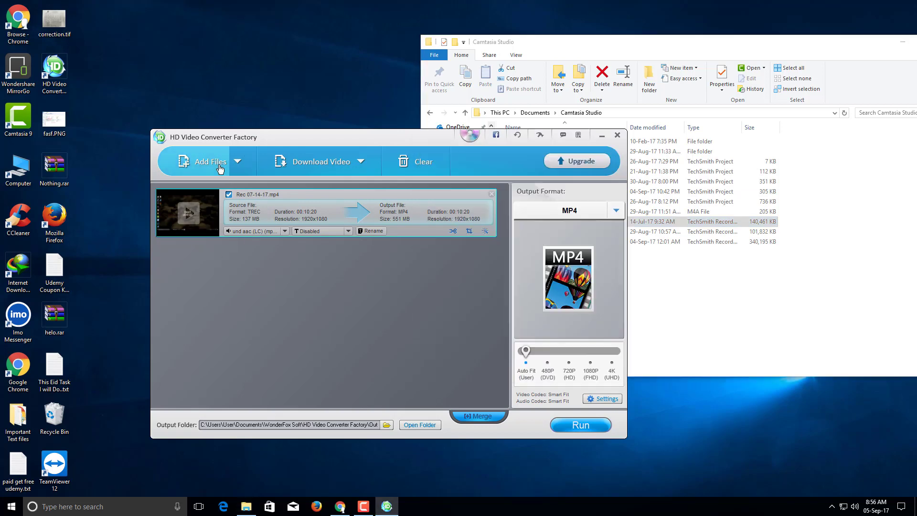
left_click(476, 293)
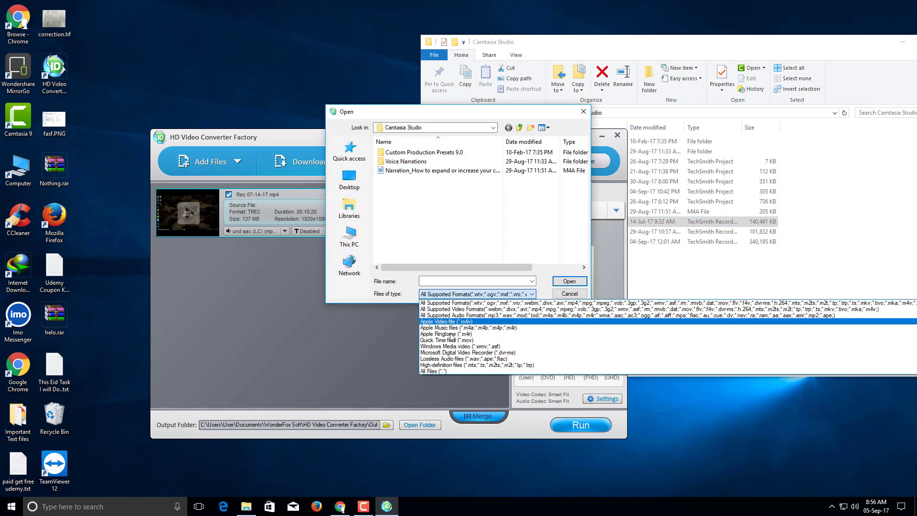
left_click(431, 370)
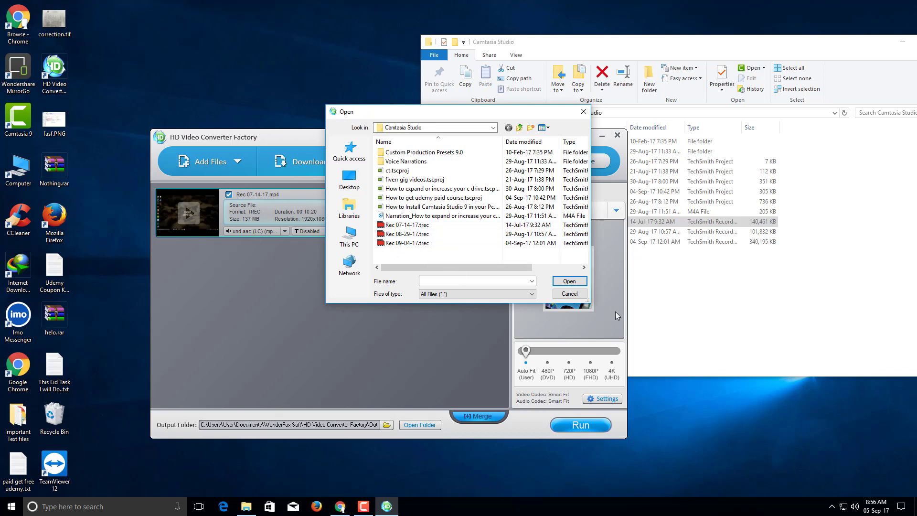
left_click(570, 293)
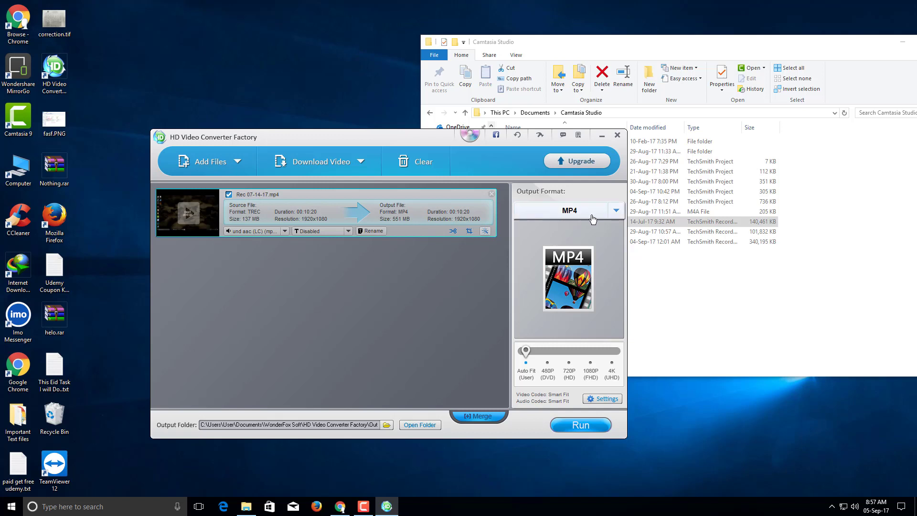
Choose MP4 as the output format, saving to C:\Users\User\Desktop
left_click(616, 211)
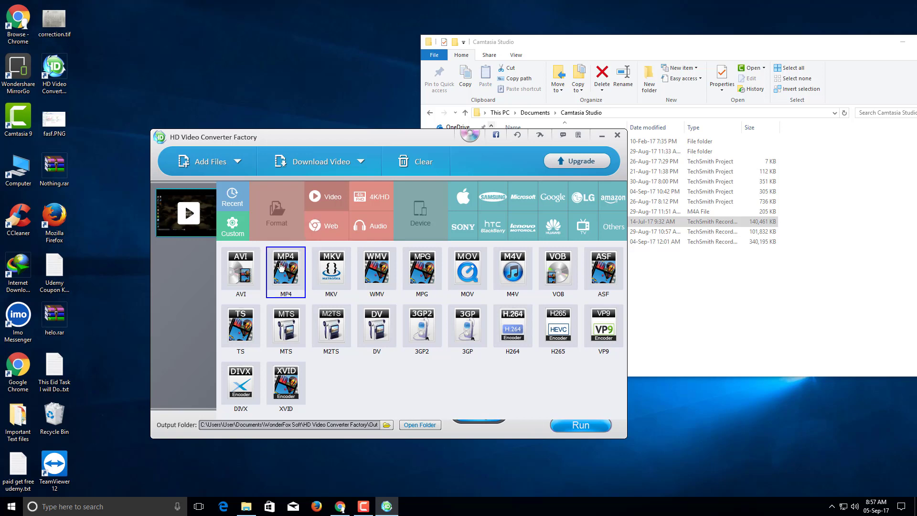
left_click(196, 265)
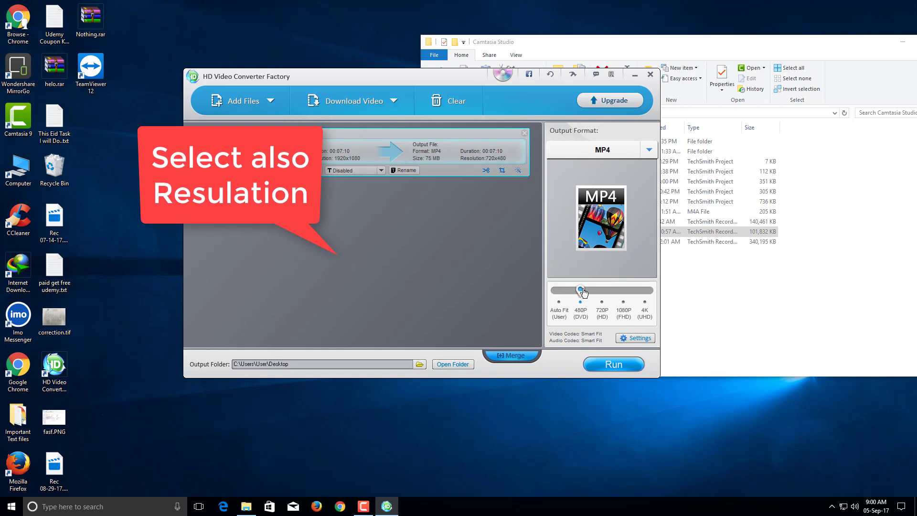
Set the output resolution to 720P (1280x720, about 177 MB) after briefly trying 4K
left_click_drag(582, 293, 602, 291)
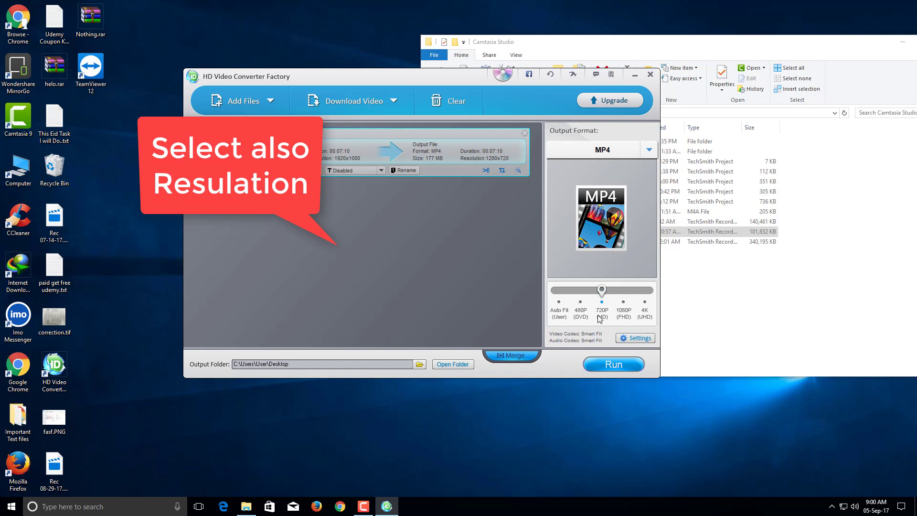
left_click(623, 293)
left_click(642, 311)
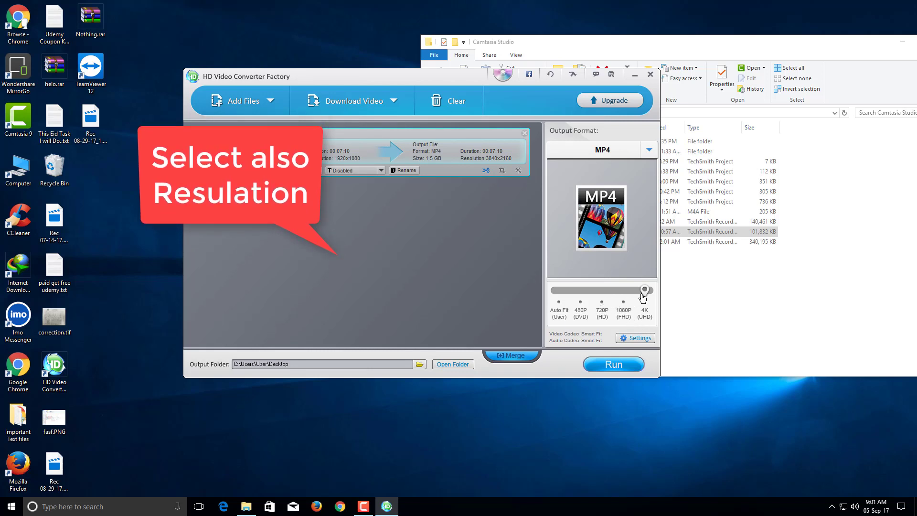
left_click_drag(644, 290, 601, 293)
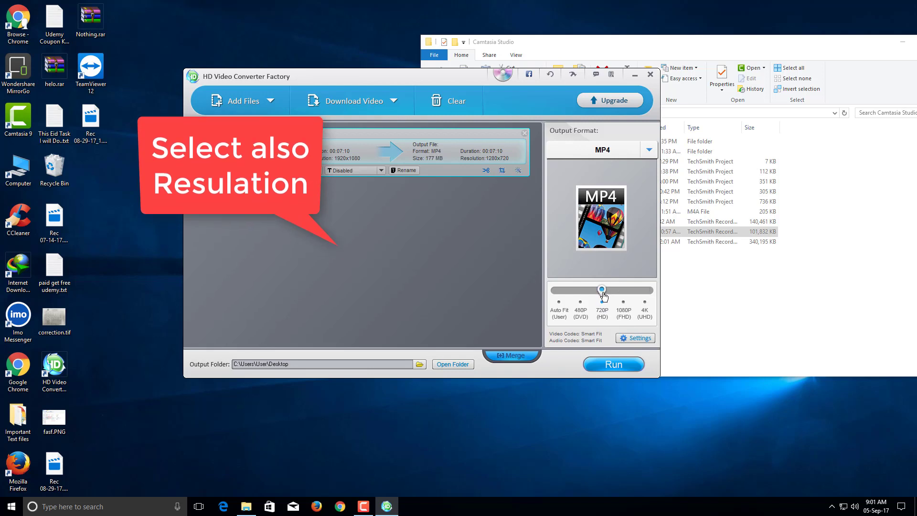
Run the conversion until the '1 task has been finished' notice appears
left_click(608, 365)
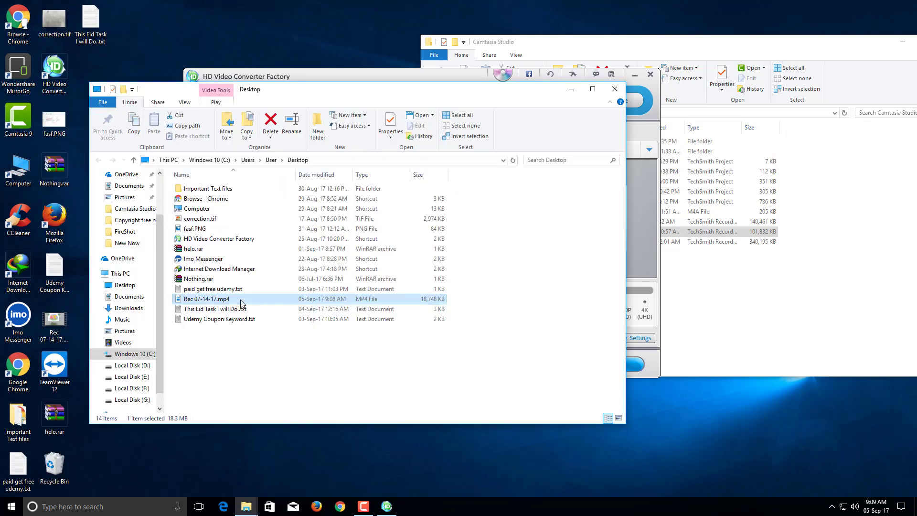
Play Rec 07-14-17.mp4 in Movies & TV, skip to about 1:33, pause, then close the player
right_click(241, 299)
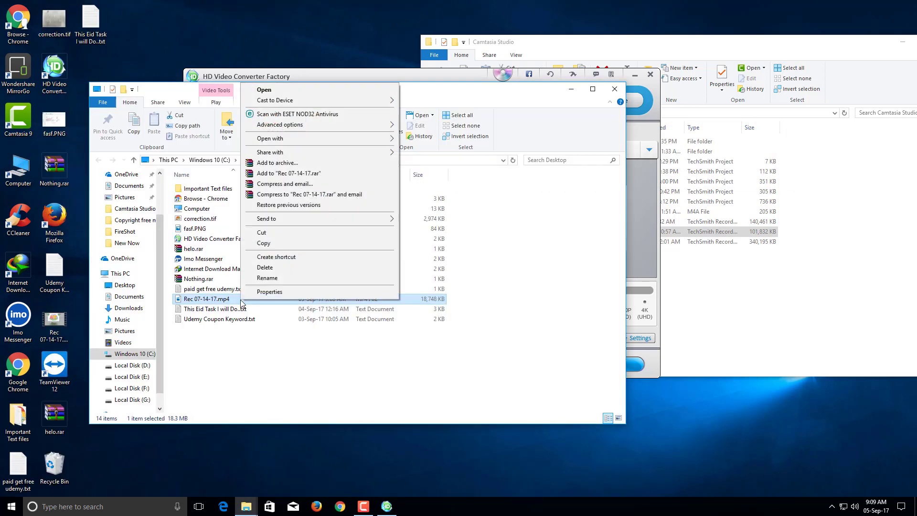
left_click(263, 92)
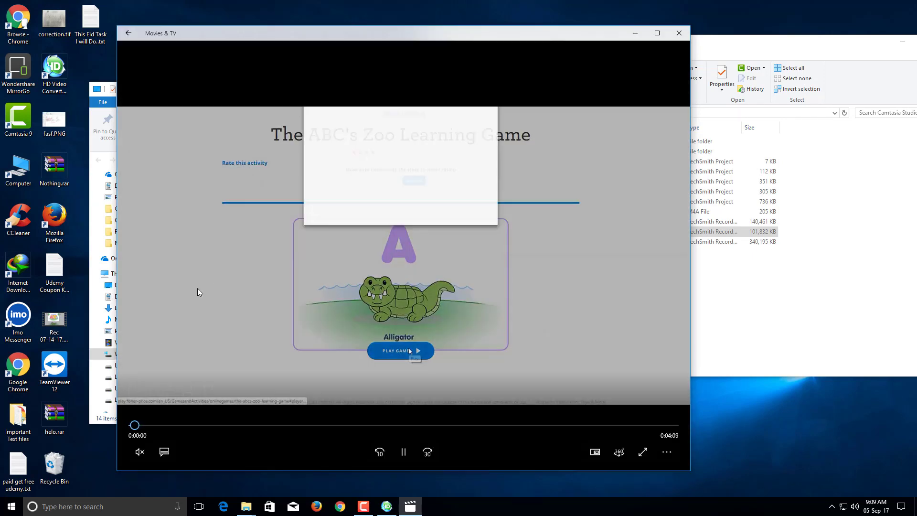
left_click_drag(191, 425, 334, 425)
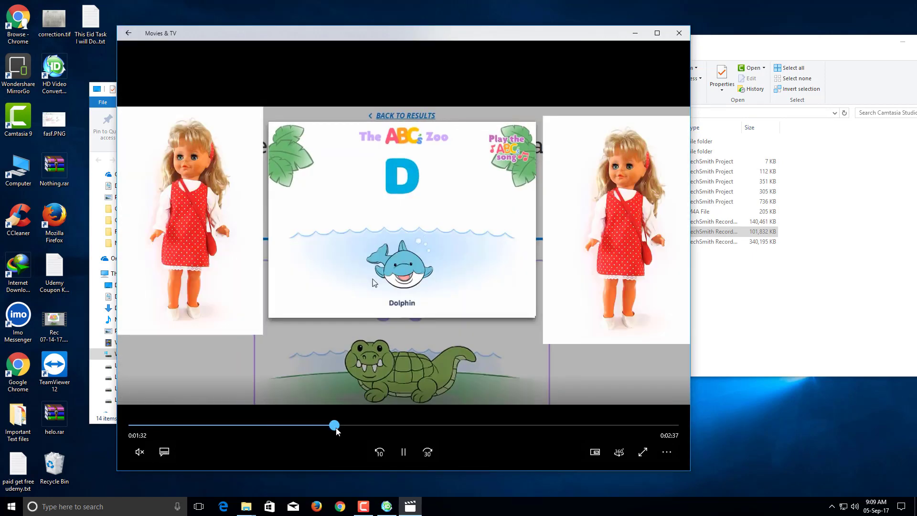
left_click(403, 452)
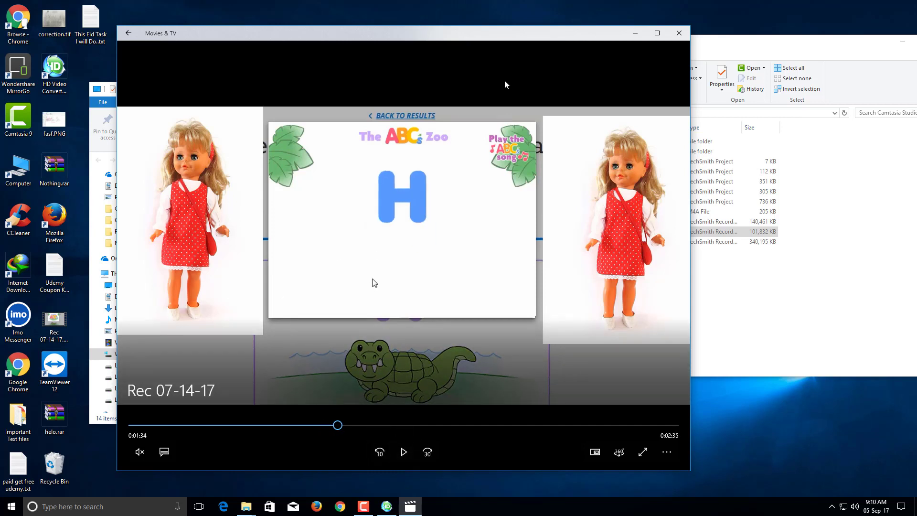
left_click(679, 32)
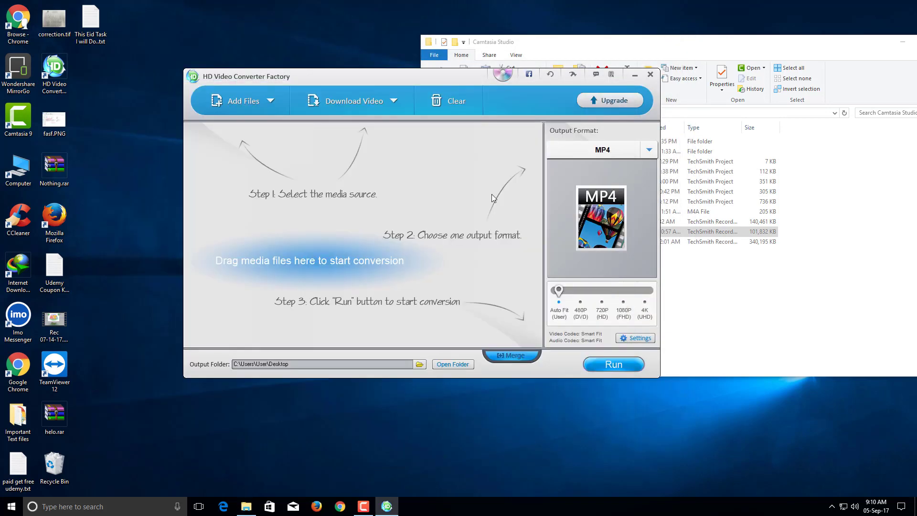
Start a new video download, copy the YouTube video's URL from Chrome, and return to the converter
left_click(385, 105)
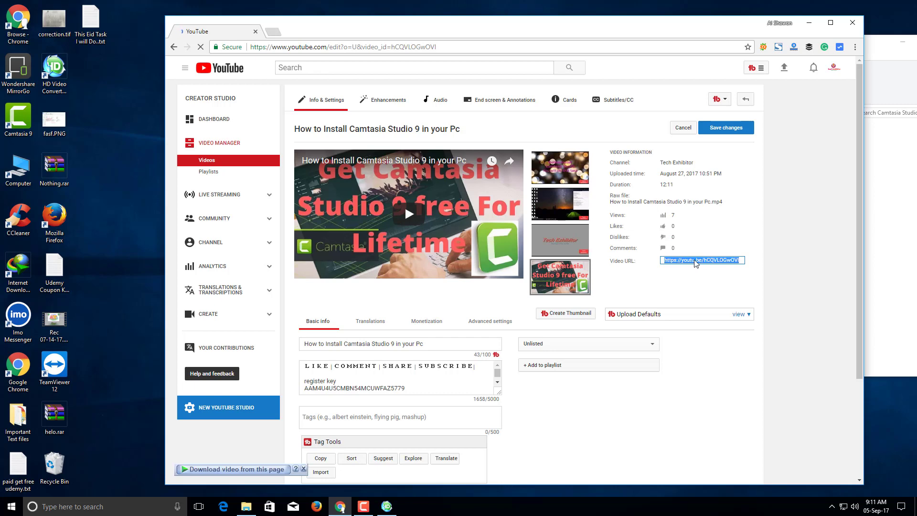
right_click(695, 264)
left_click(711, 270)
key("alt+Tab")
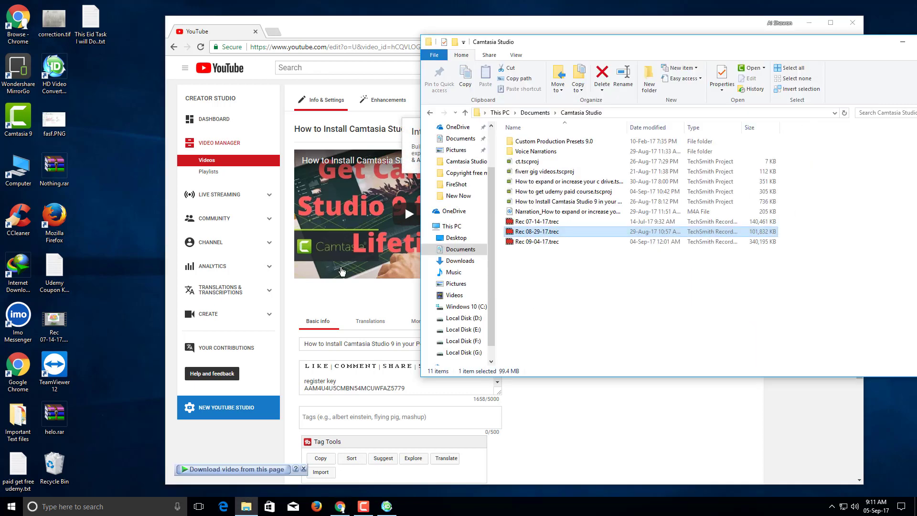
left_click(386, 506)
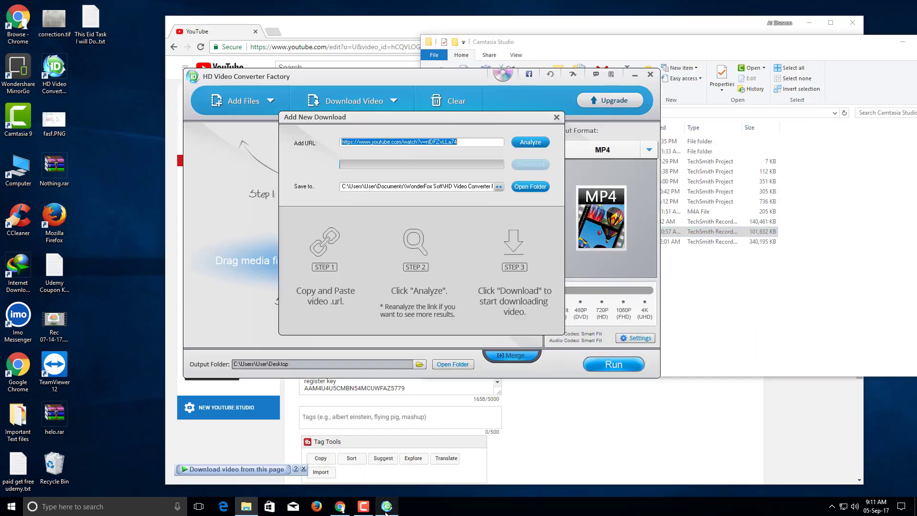
Paste the youtu.be link, analyze it, and keep the Recommended 1280x720 mp4 quality
right_click(467, 144)
left_click(487, 186)
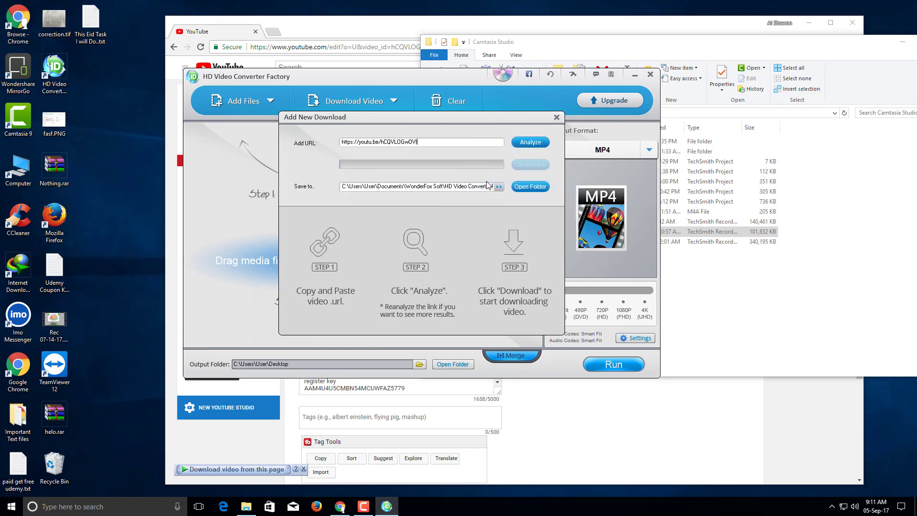
left_click(524, 145)
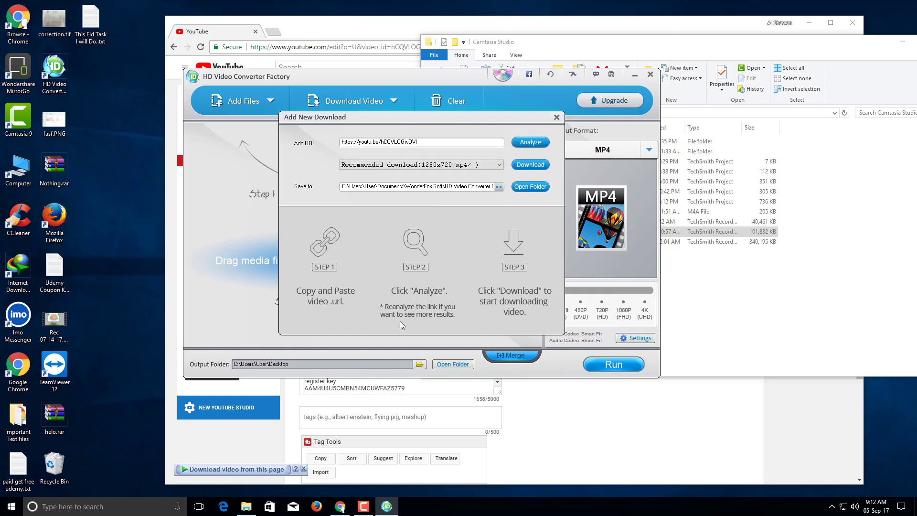
left_click(499, 165)
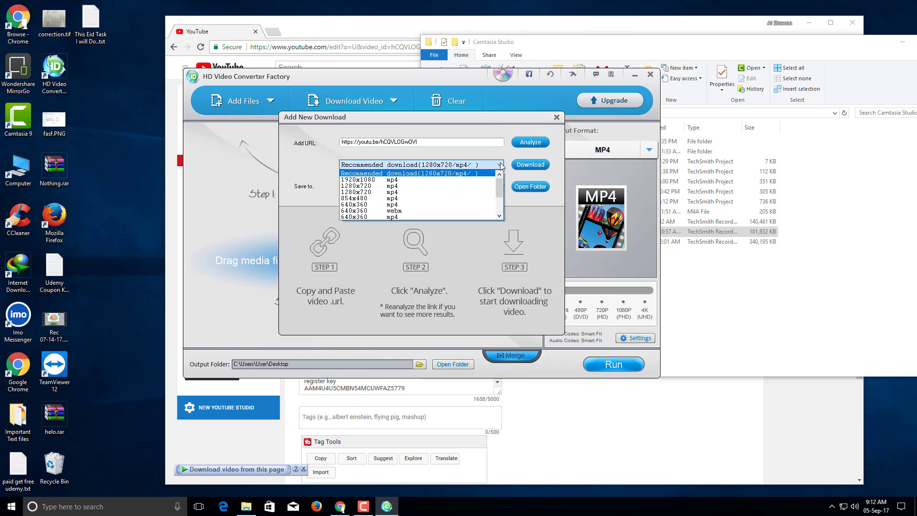
left_click(439, 192)
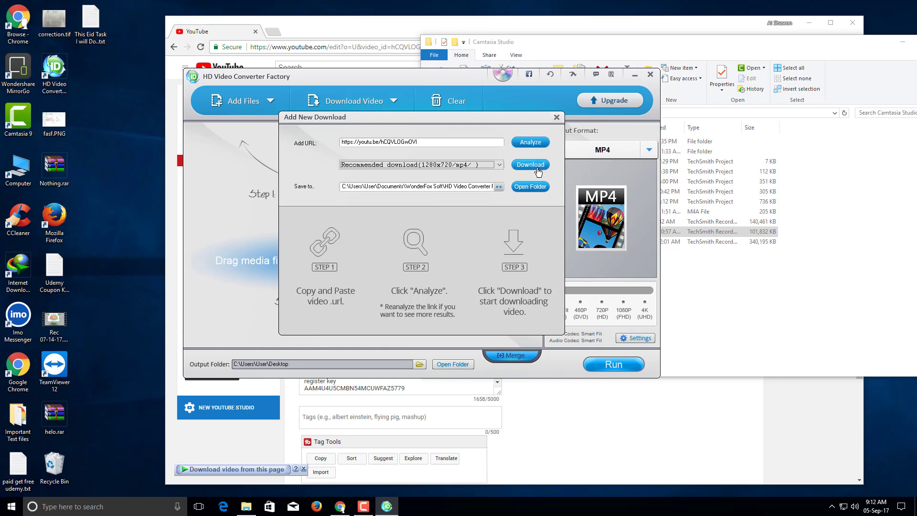